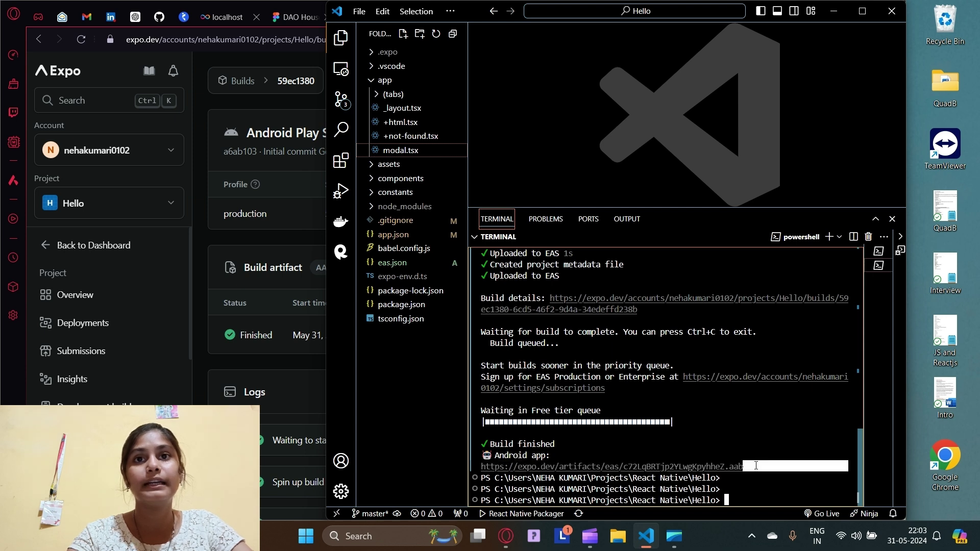
Copy the finished Hello build's .aab artifact link from the terminal.
right_click(745, 467)
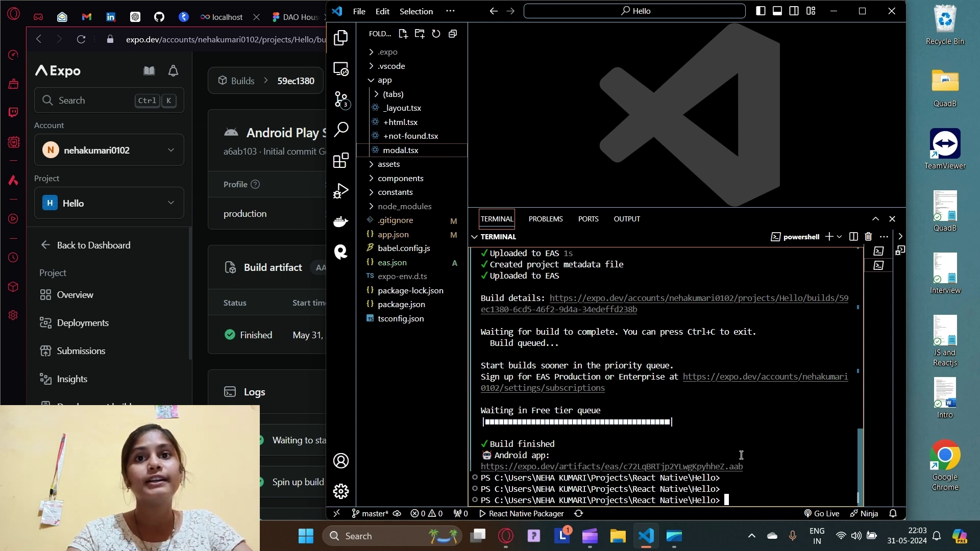
Copy the preview-profile Android build command from the GitHub README, then return to VS Code.
click(274, 333)
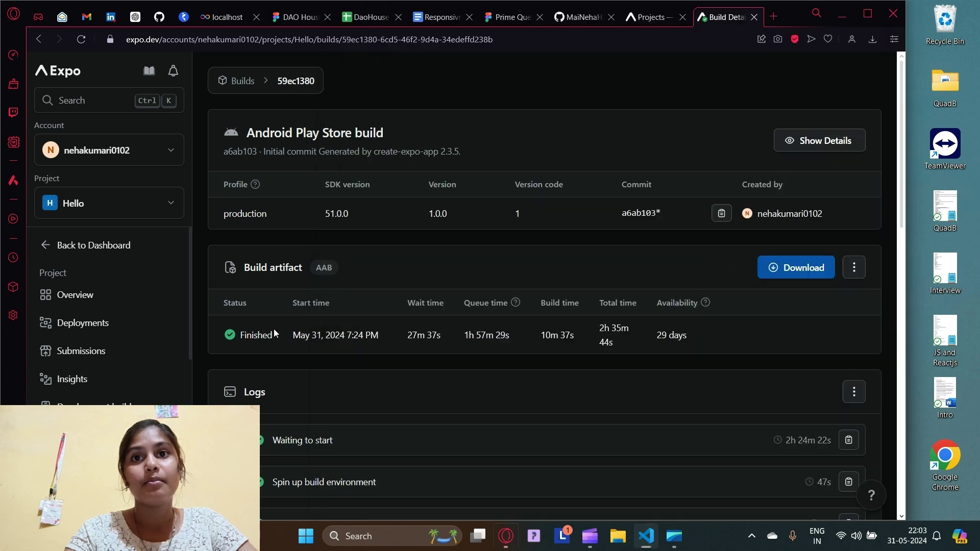
click(583, 17)
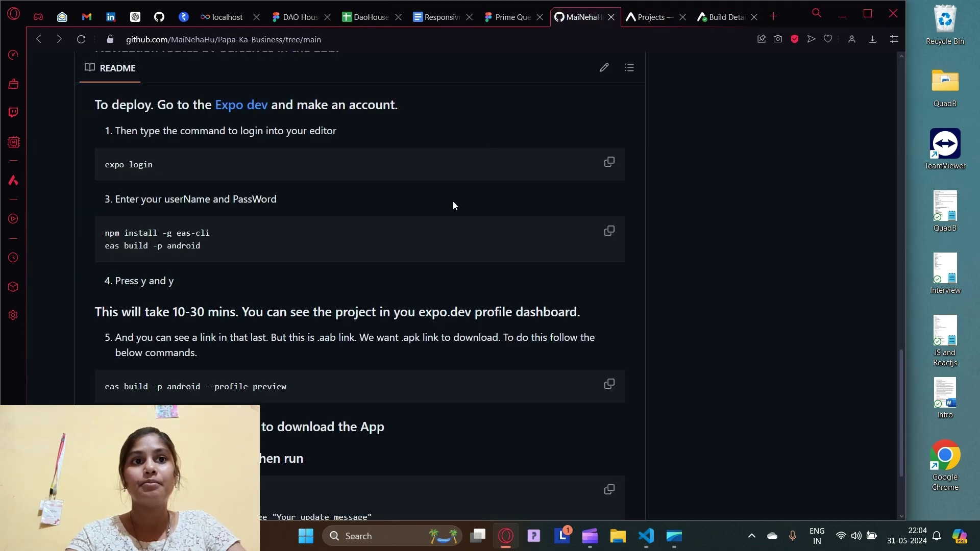
scroll(374, 345, down, 1)
scroll(353, 318, down, 1)
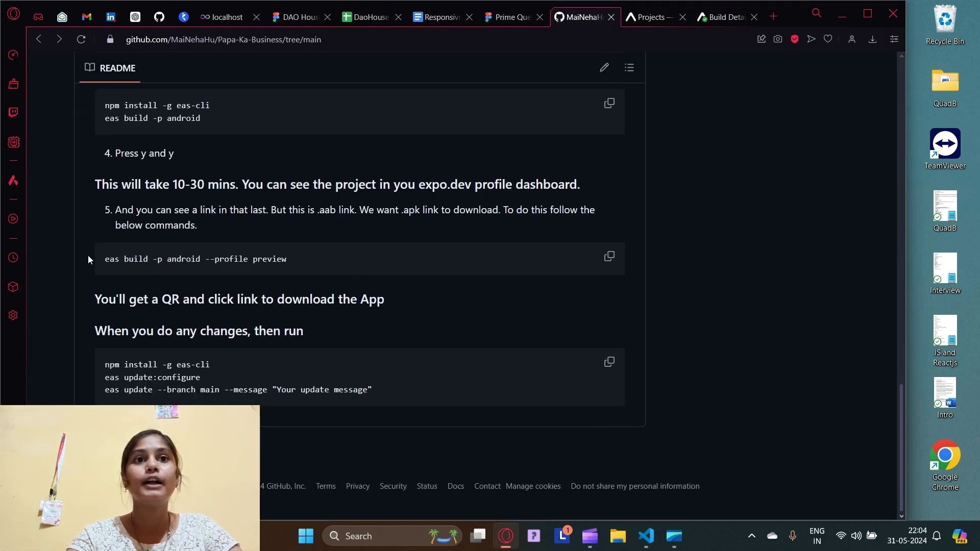
triple_click(239, 266)
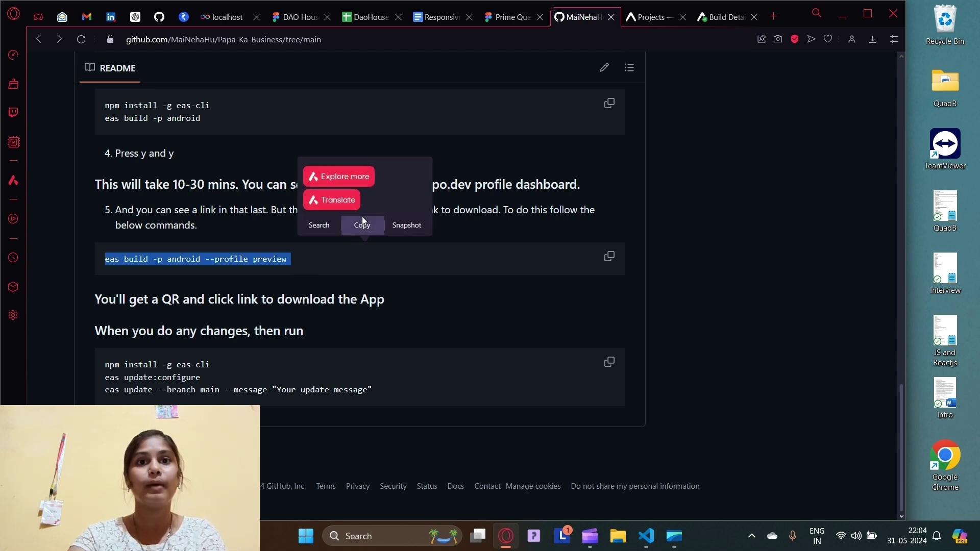
click(362, 224)
click(452, 288)
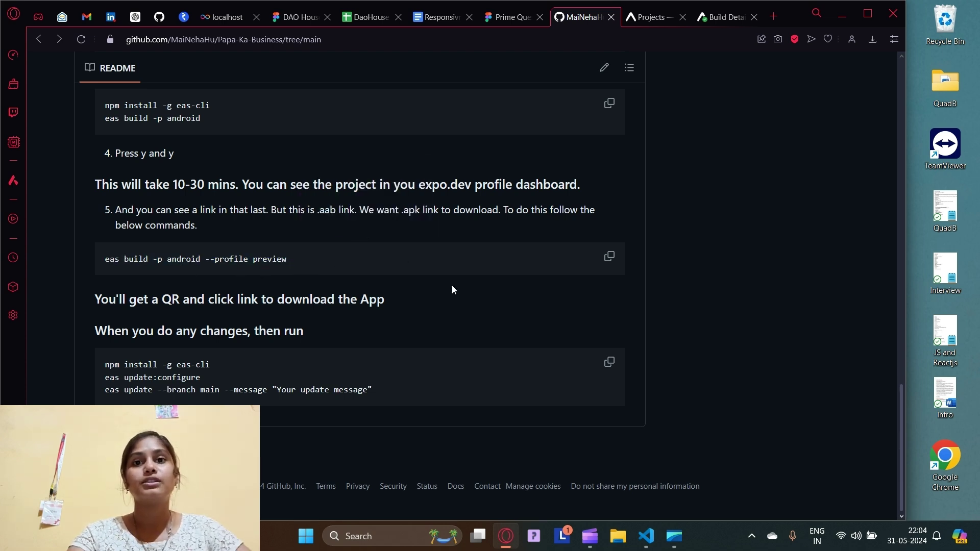
click(645, 536)
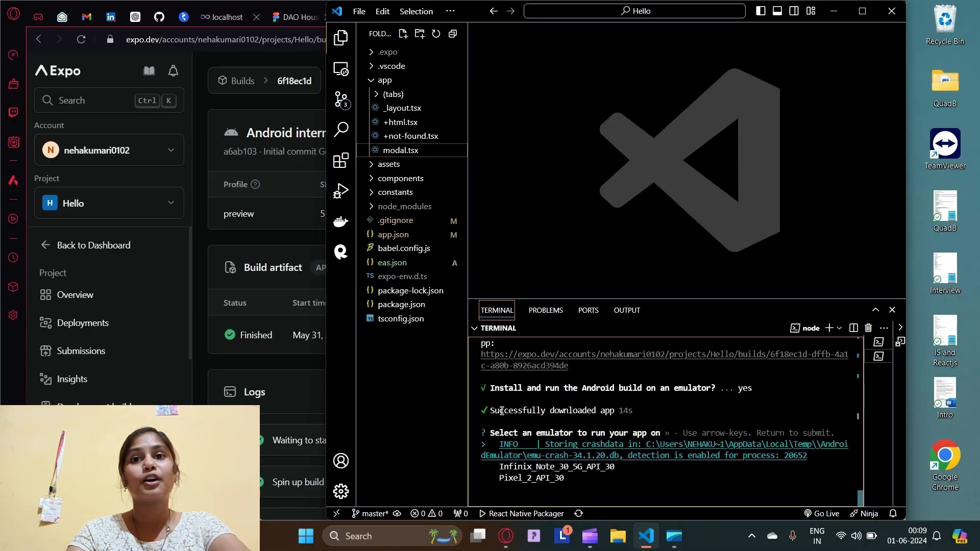
click(289, 392)
scroll(404, 347, down, 4)
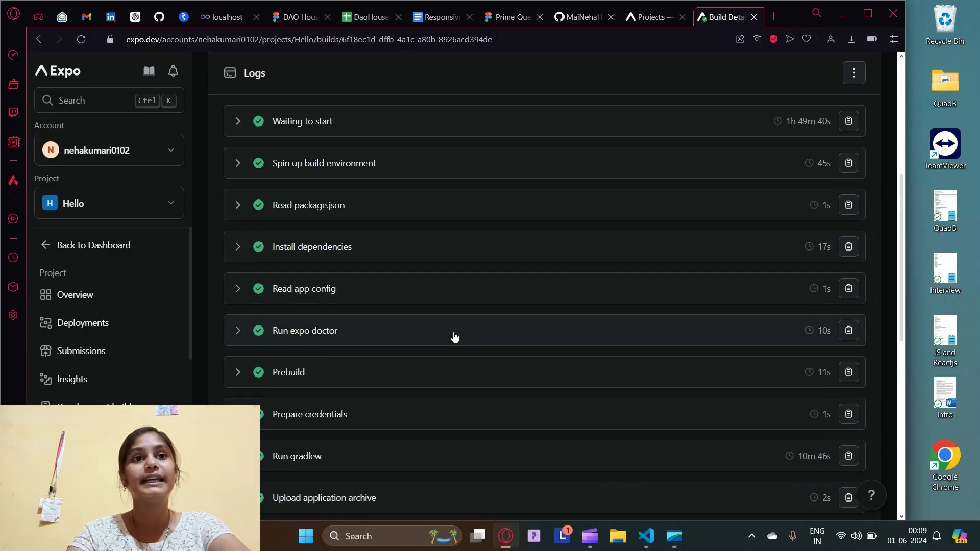
scroll(453, 337, down, 5)
scroll(455, 338, up, 2)
scroll(431, 314, up, 1)
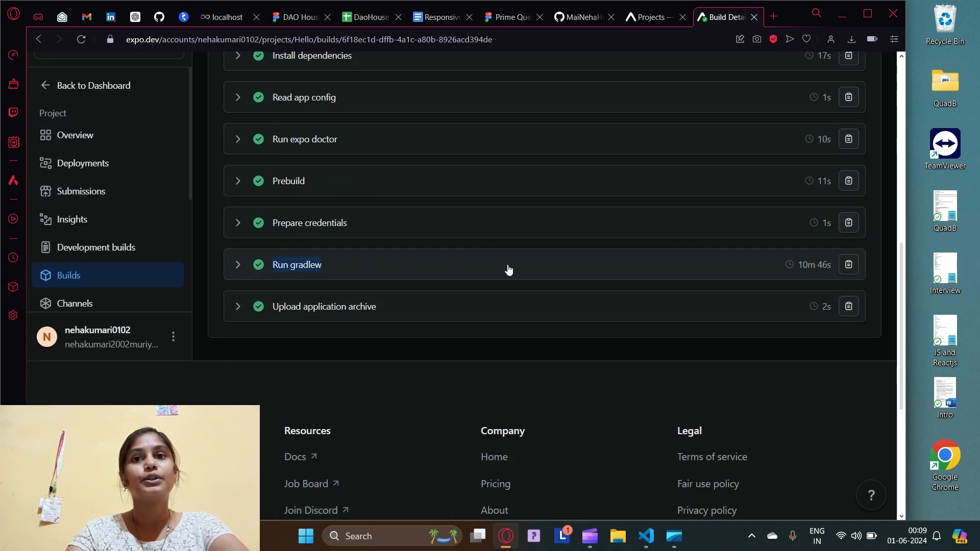
click(763, 267)
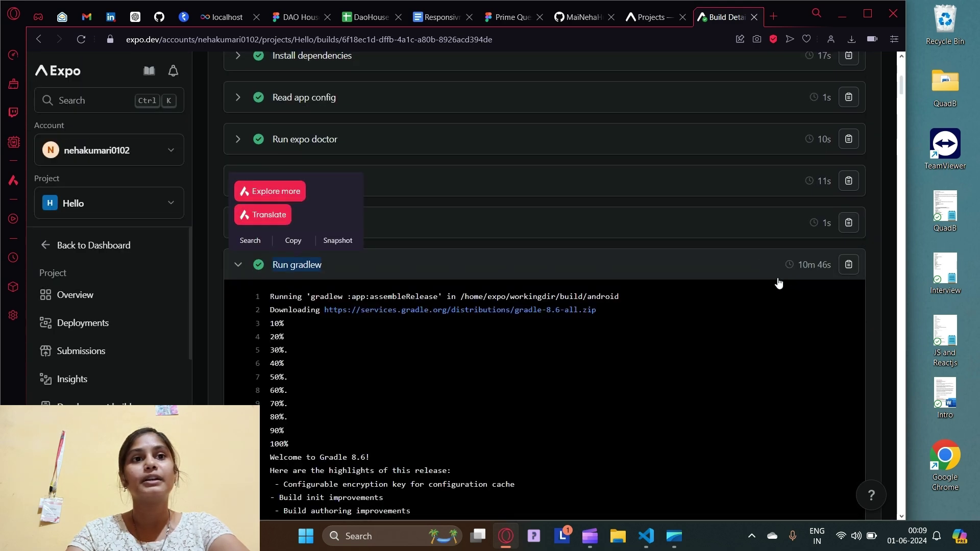
click(234, 267)
scroll(417, 300, up, 4)
scroll(419, 300, up, 2)
scroll(345, 295, down, 2)
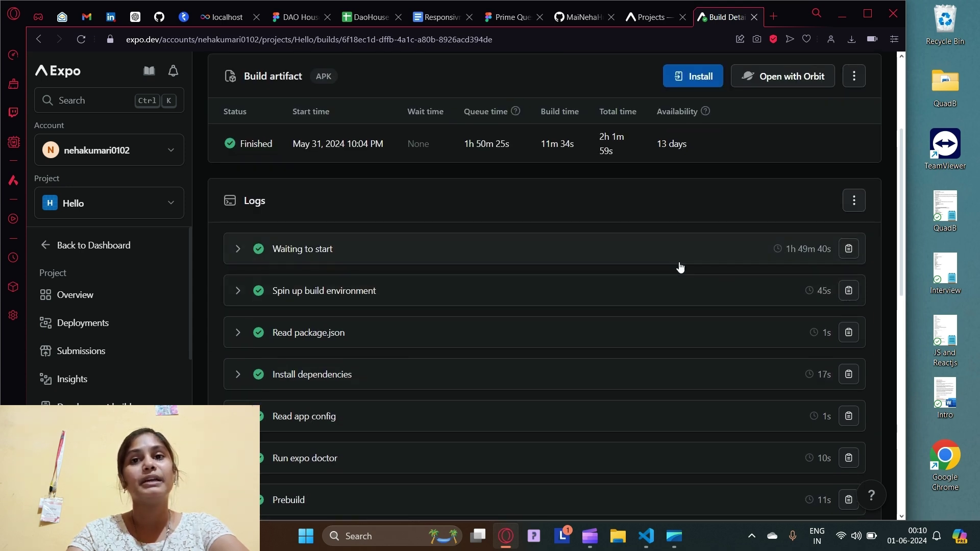
scroll(697, 257, up, 2)
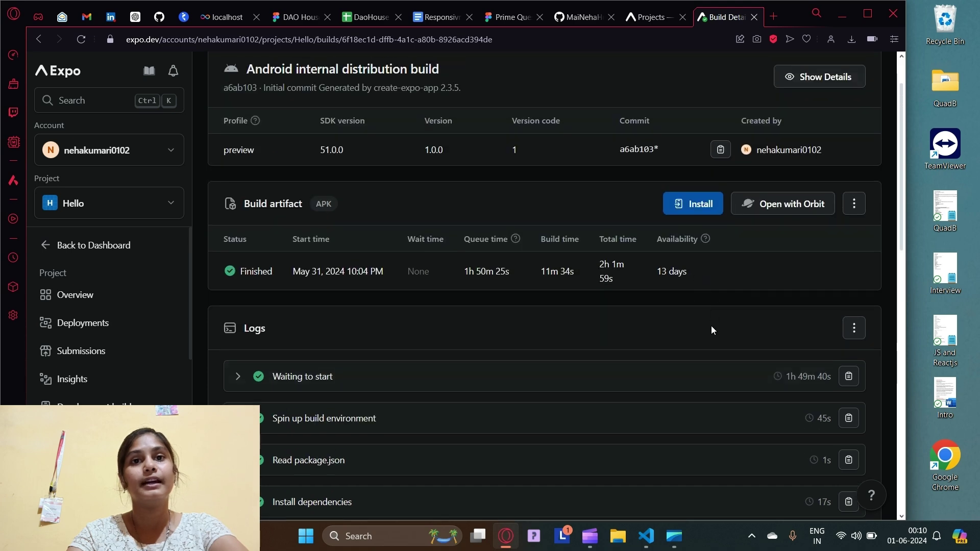
click(646, 536)
drag(627, 301, 621, 120)
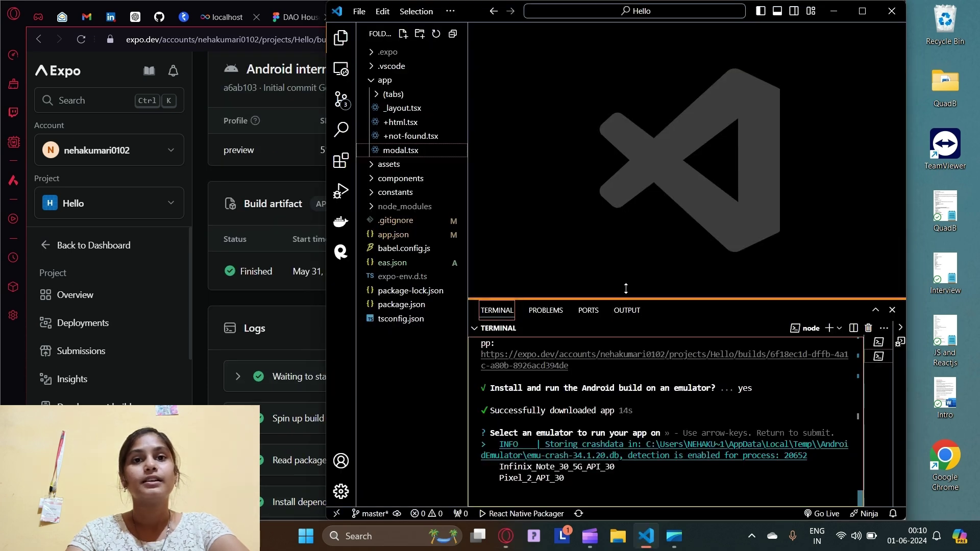
scroll(611, 264, up, 2)
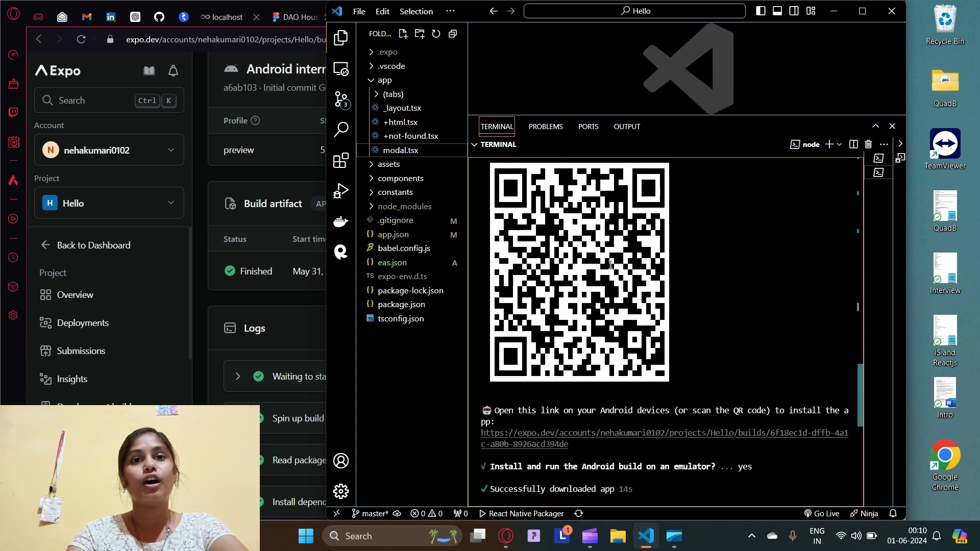
scroll(585, 231, up, 2)
scroll(627, 284, down, 4)
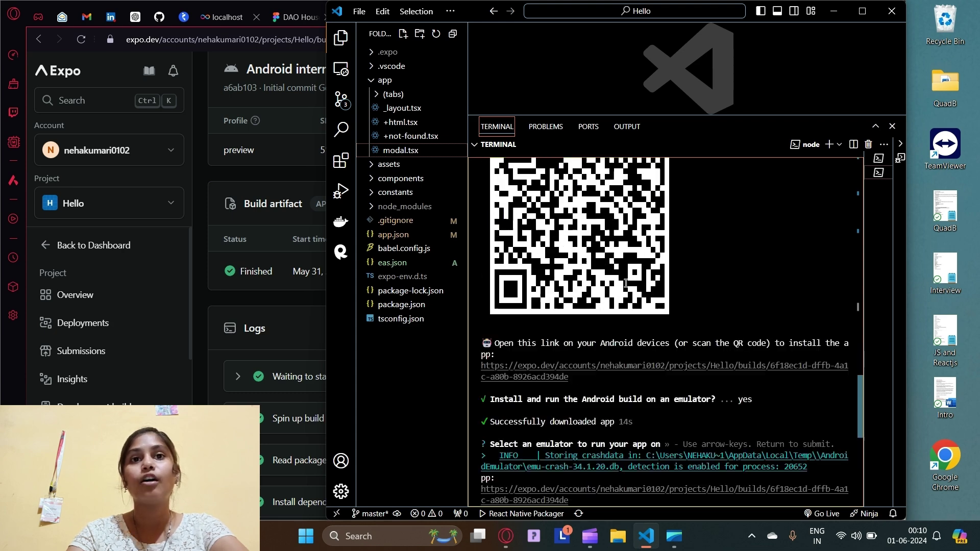
scroll(626, 284, down, 2)
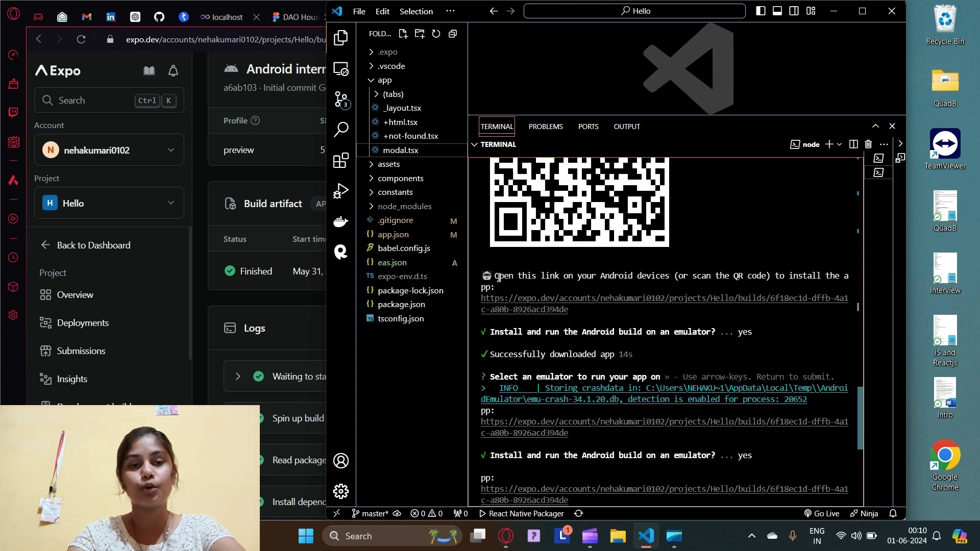
drag(495, 275, 789, 276)
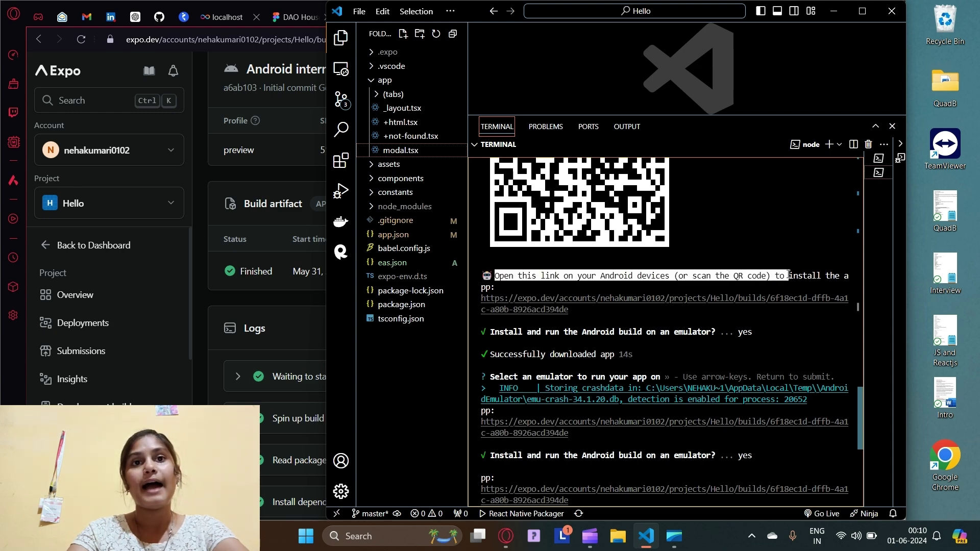
click(544, 295)
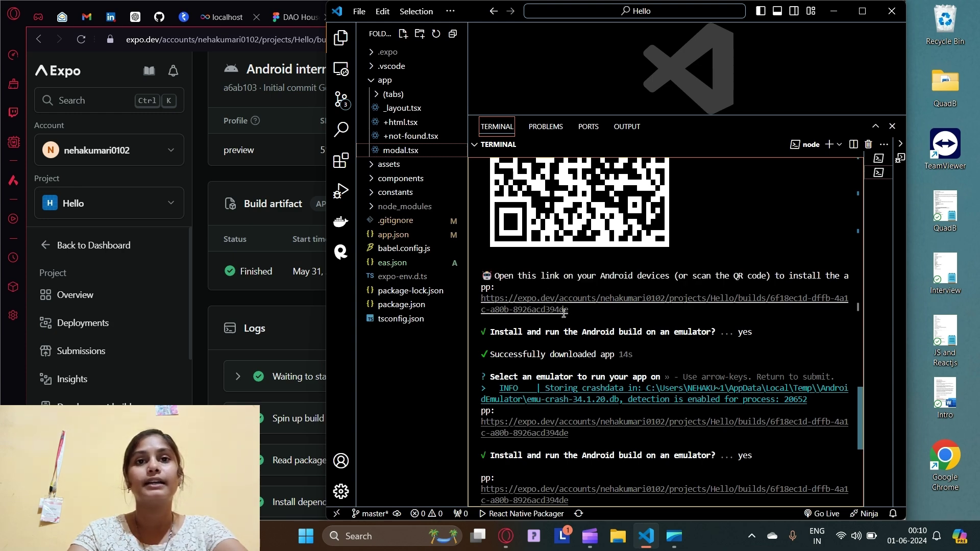
scroll(597, 322, down, 2)
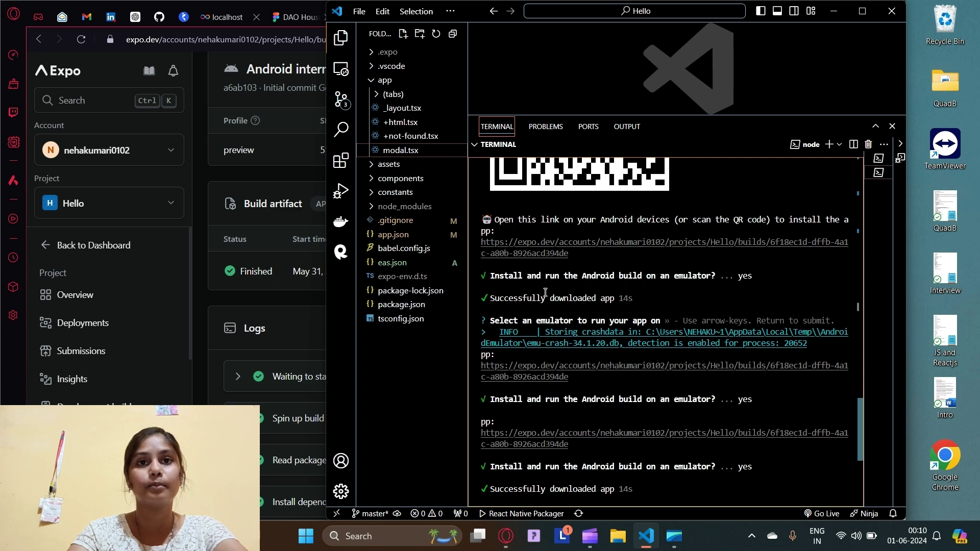
scroll(549, 321, down, 5)
scroll(544, 356, up, 2)
scroll(539, 340, up, 1)
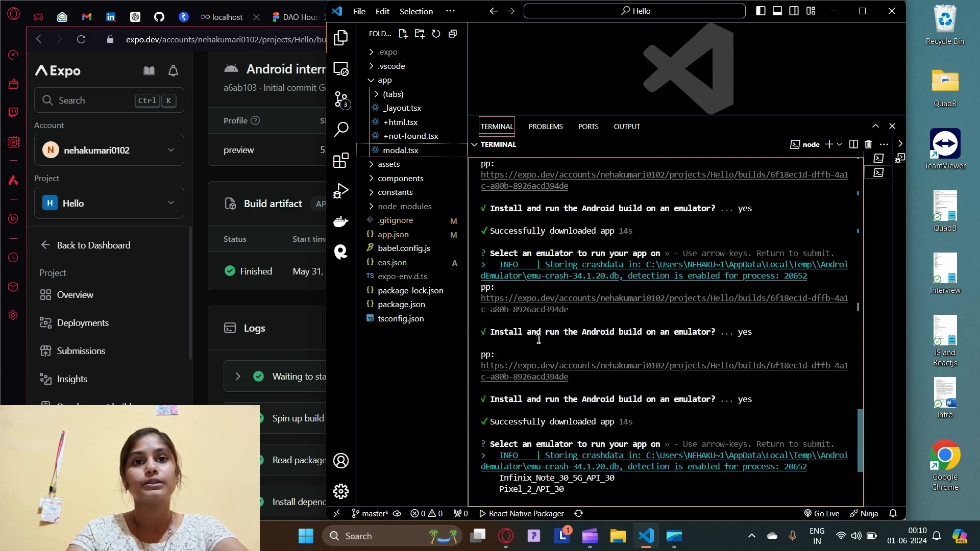
scroll(543, 341, up, 3)
scroll(543, 340, up, 2)
scroll(593, 325, up, 2)
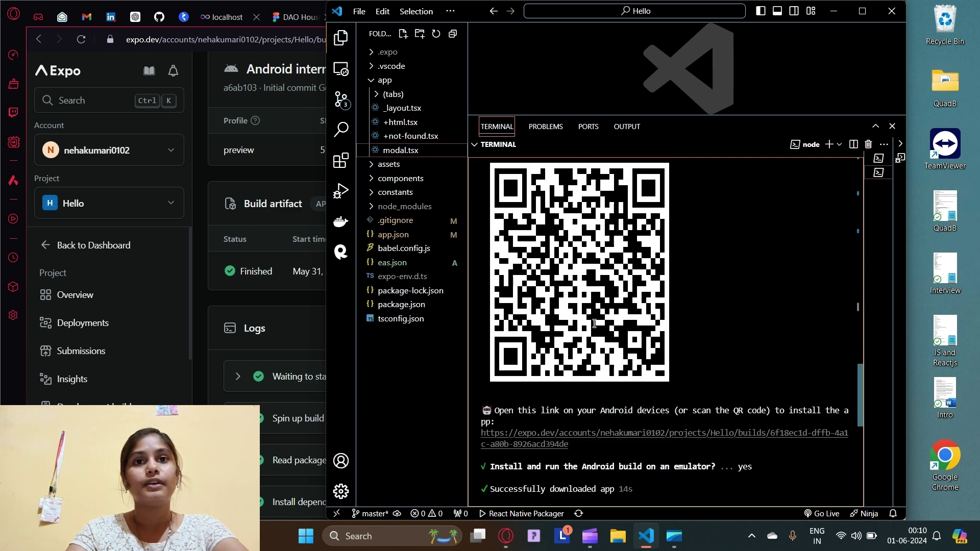
scroll(594, 323, up, 2)
scroll(595, 323, down, 2)
click(271, 345)
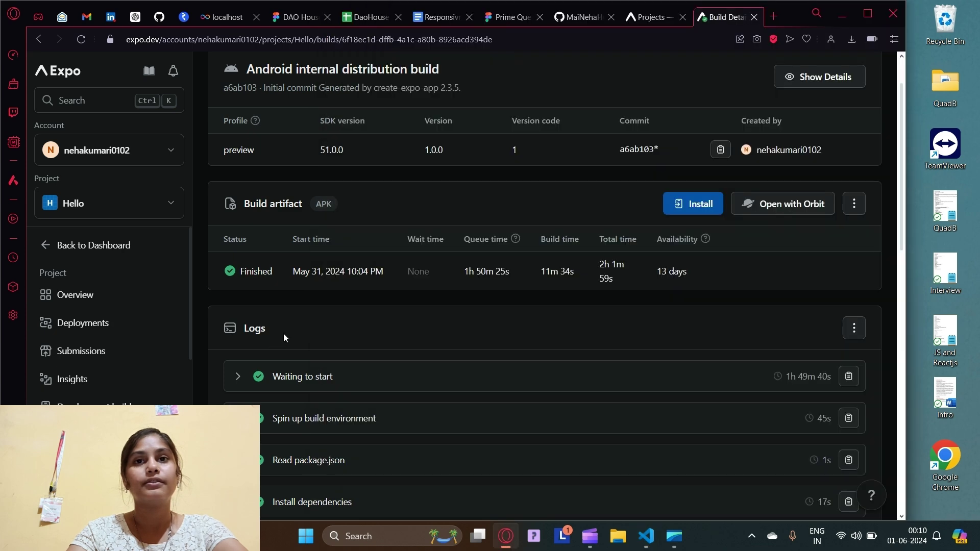
Copy the Hello build's device install URL from Expo's Install dialog.
click(683, 207)
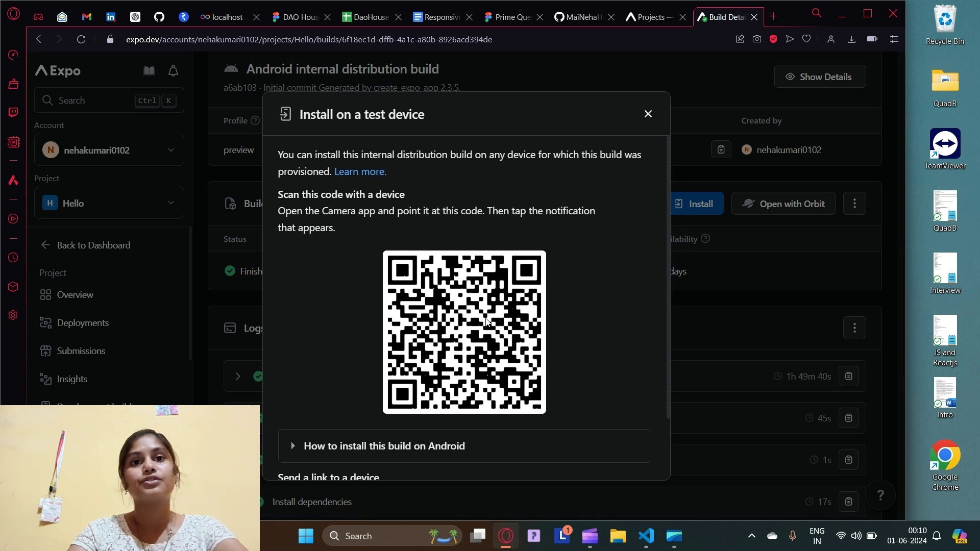
scroll(487, 322, down, 1)
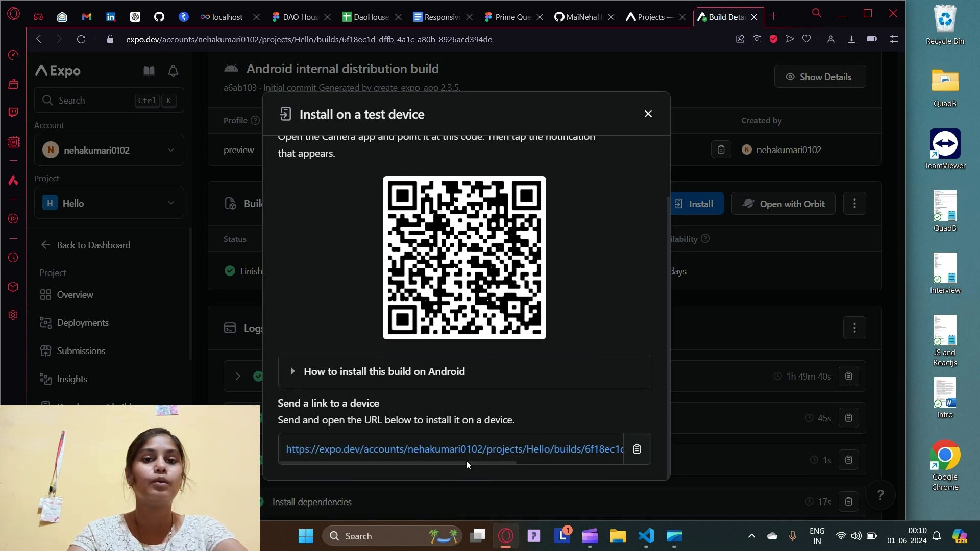
drag(473, 463, 584, 459)
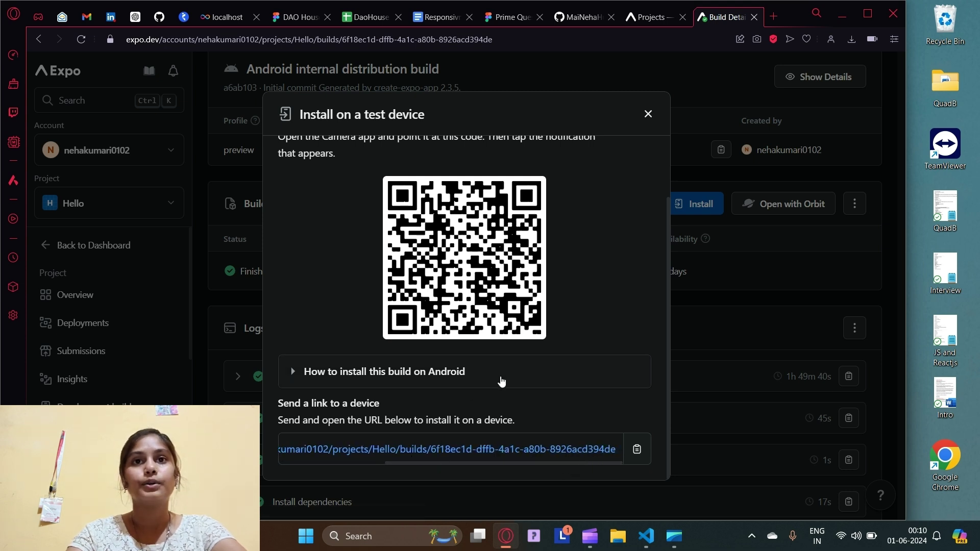
click(649, 114)
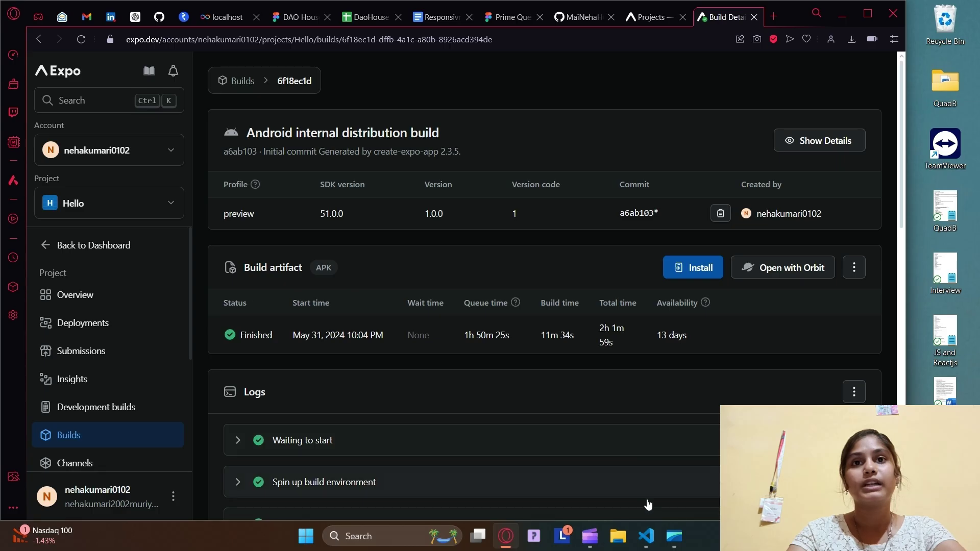
click(645, 536)
click(305, 365)
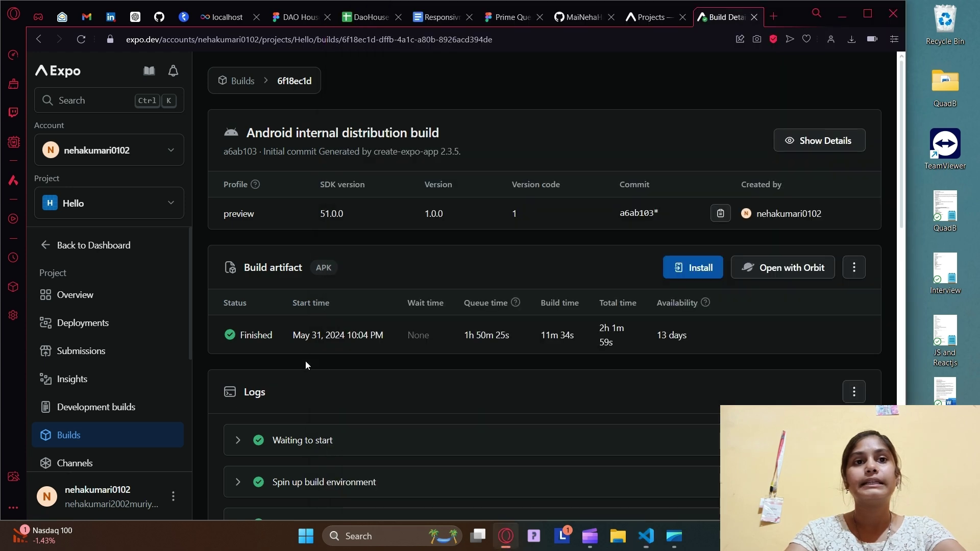
click(720, 271)
scroll(616, 449, down, 2)
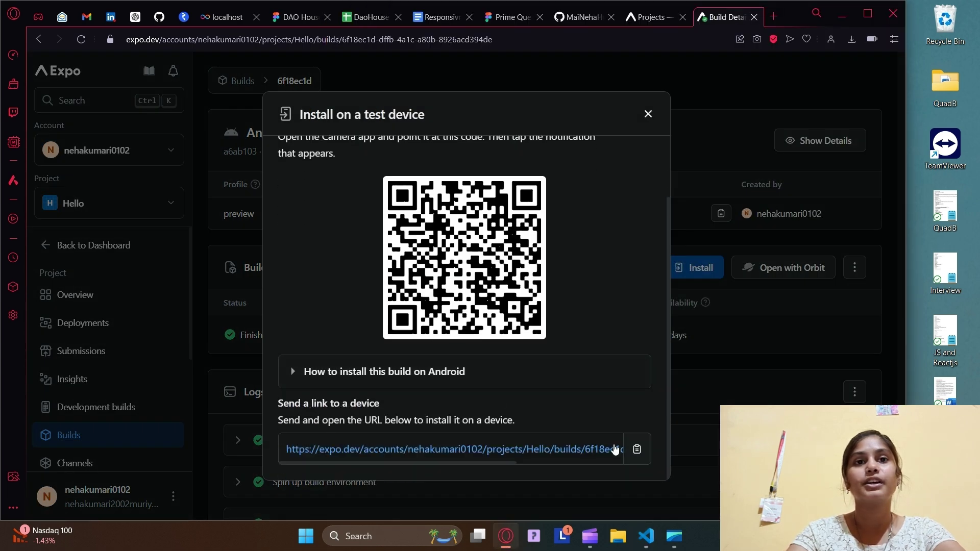
click(636, 452)
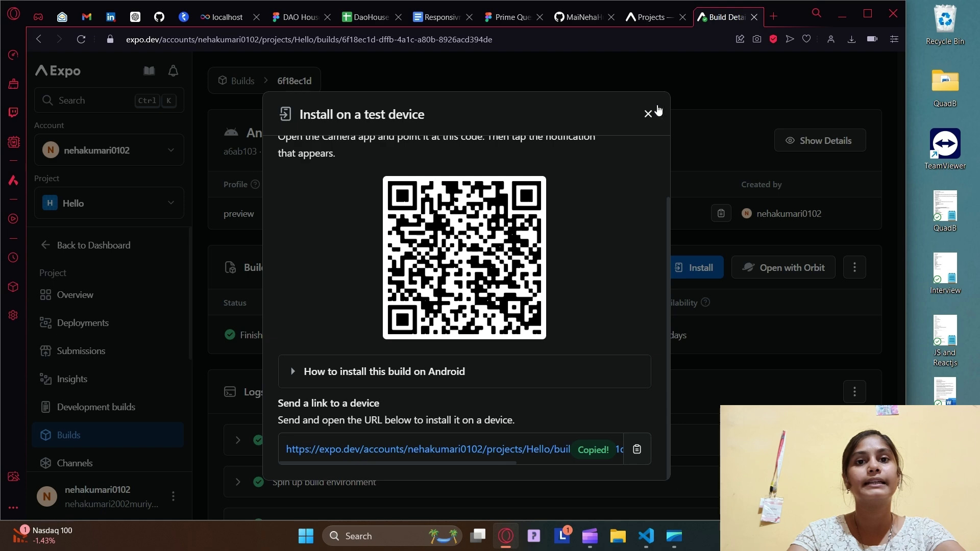
click(648, 113)
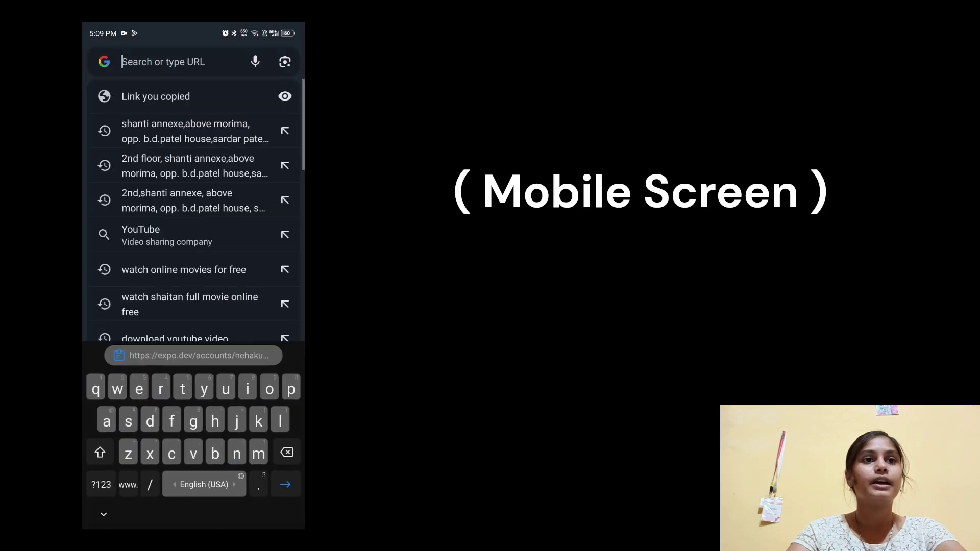
Open the pasted Expo build link in mobile Chrome and download the Hello APK.
click(194, 356)
key(Return)
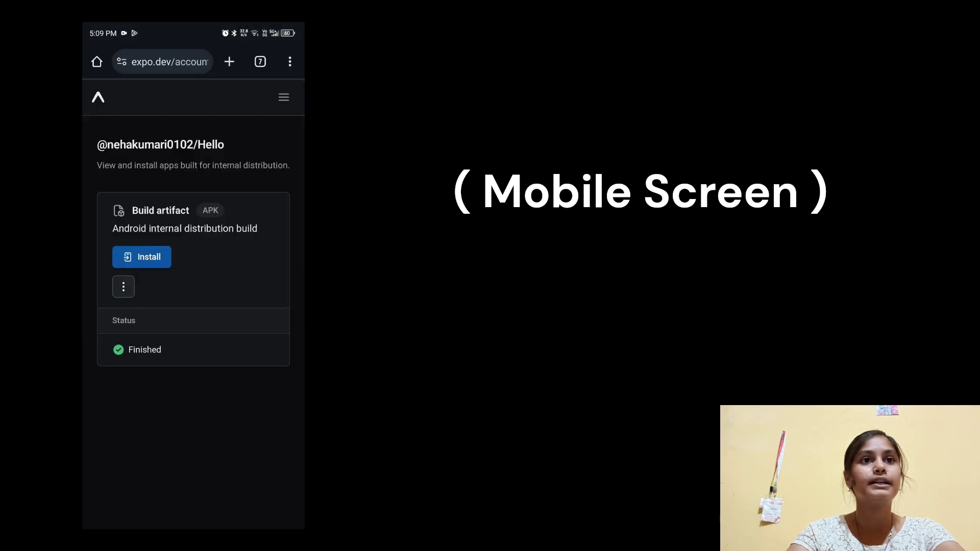
click(142, 257)
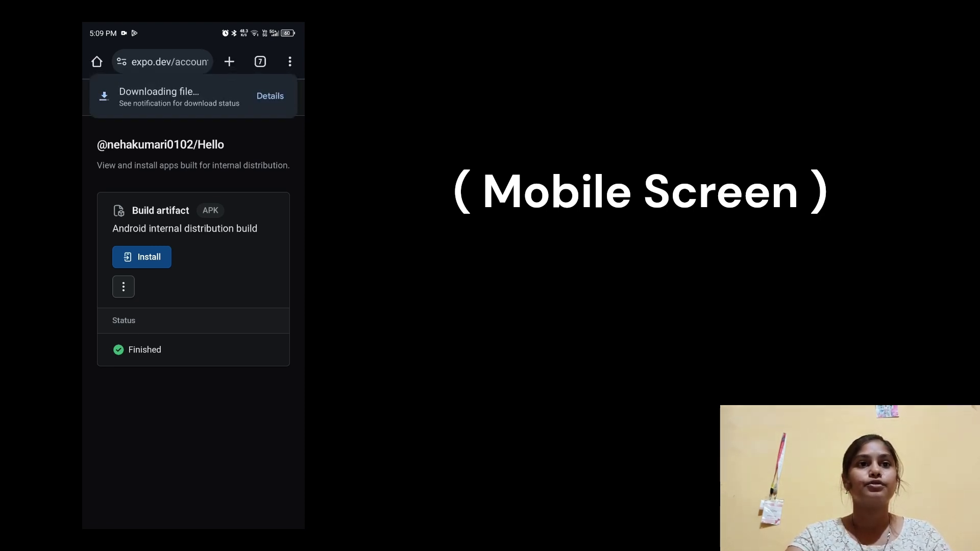
Install the APK from Downloads without a Play Protect scan and open Hello.
click(269, 96)
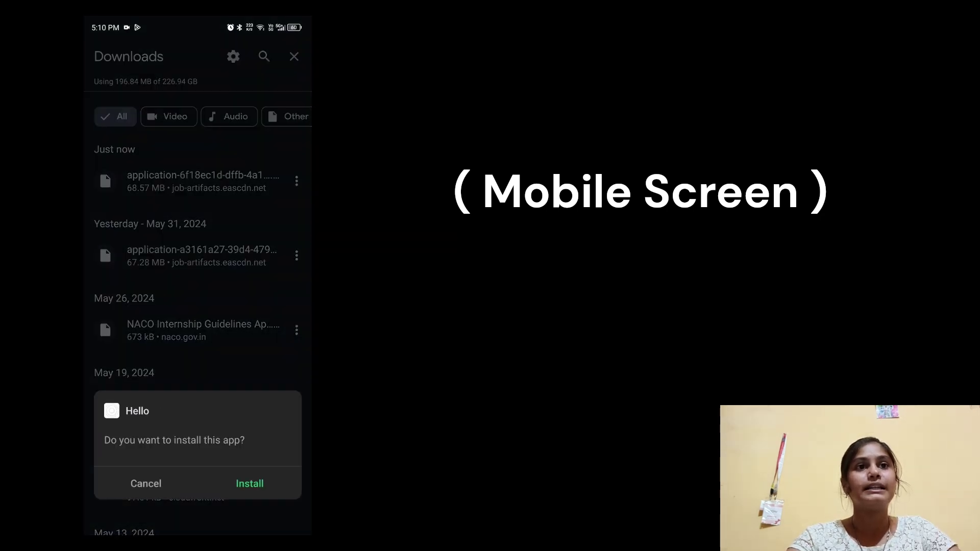
click(250, 483)
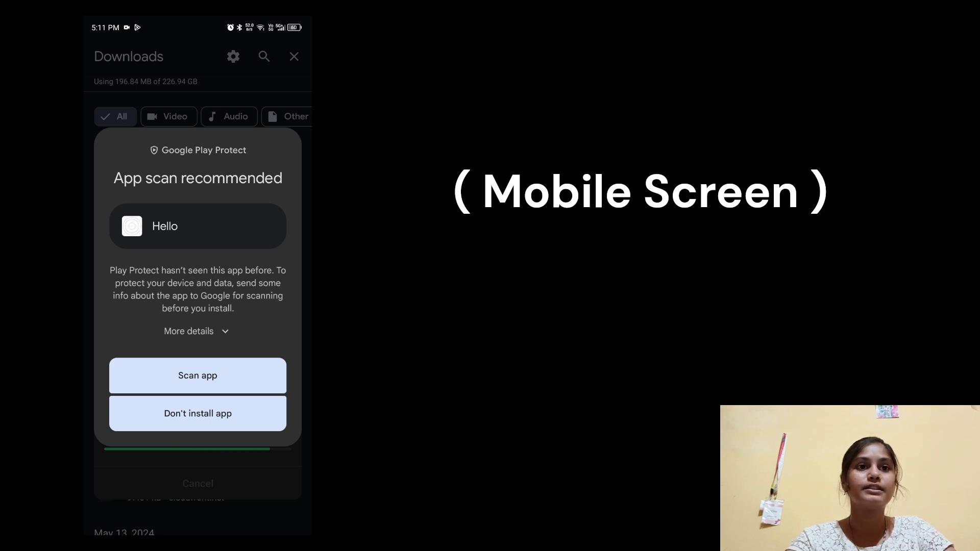
click(197, 331)
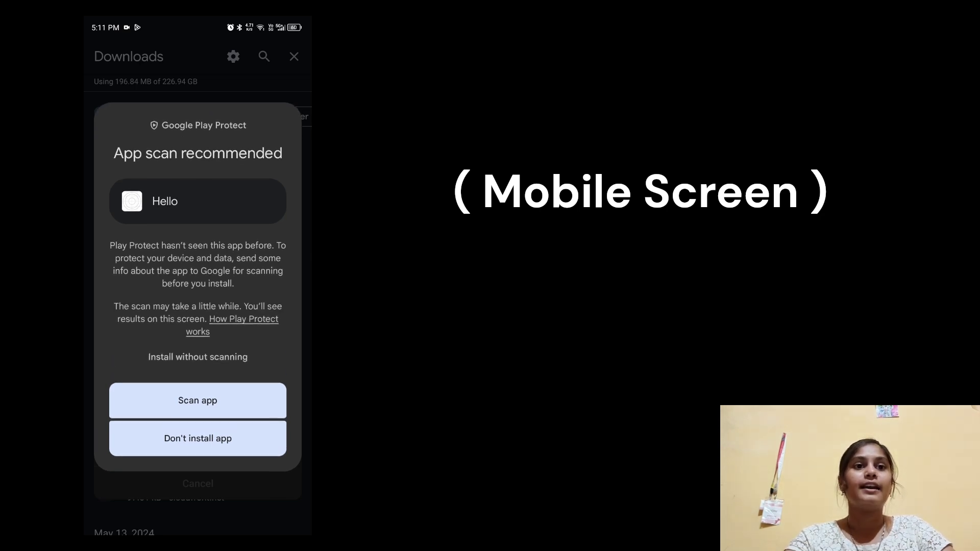
click(198, 356)
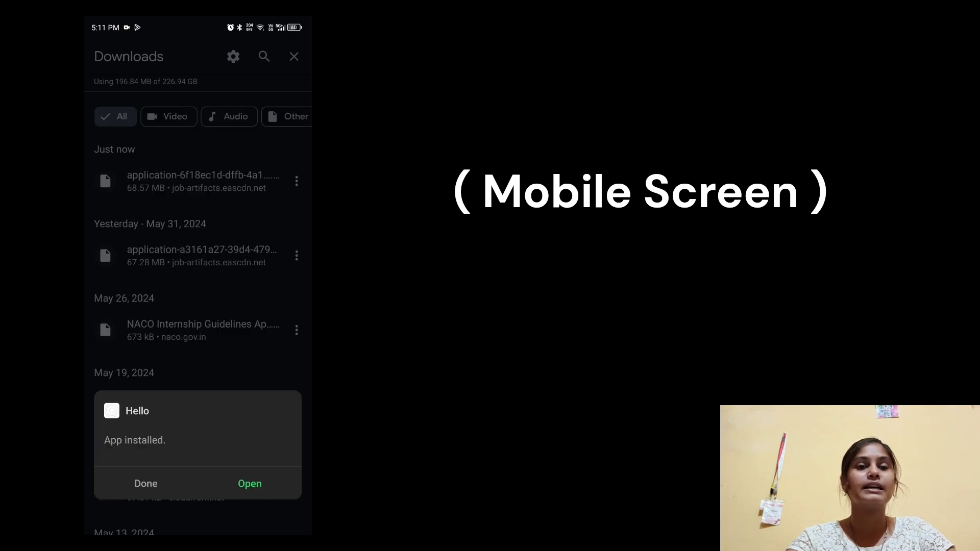
click(250, 483)
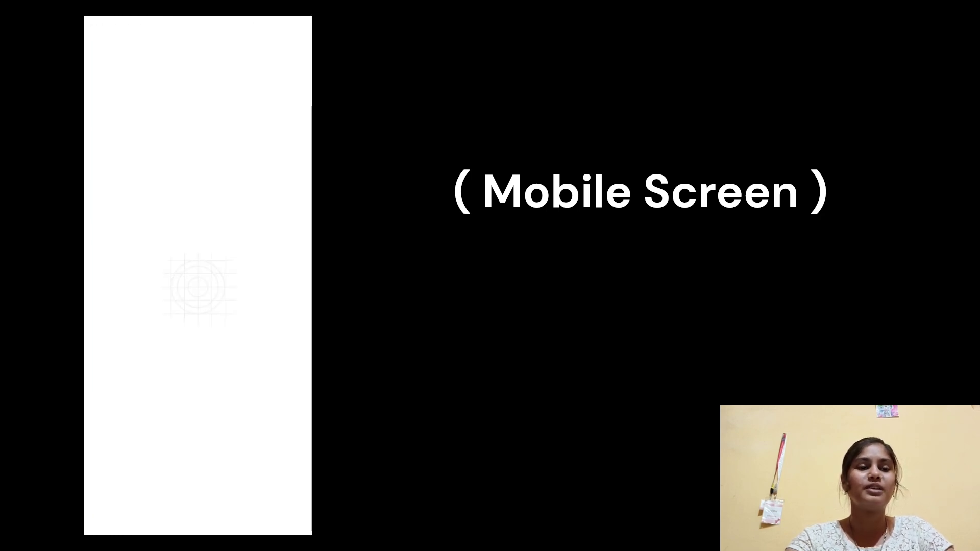
Switch between Tab One and Tab Two, then open and close the modal screen.
click(256, 521)
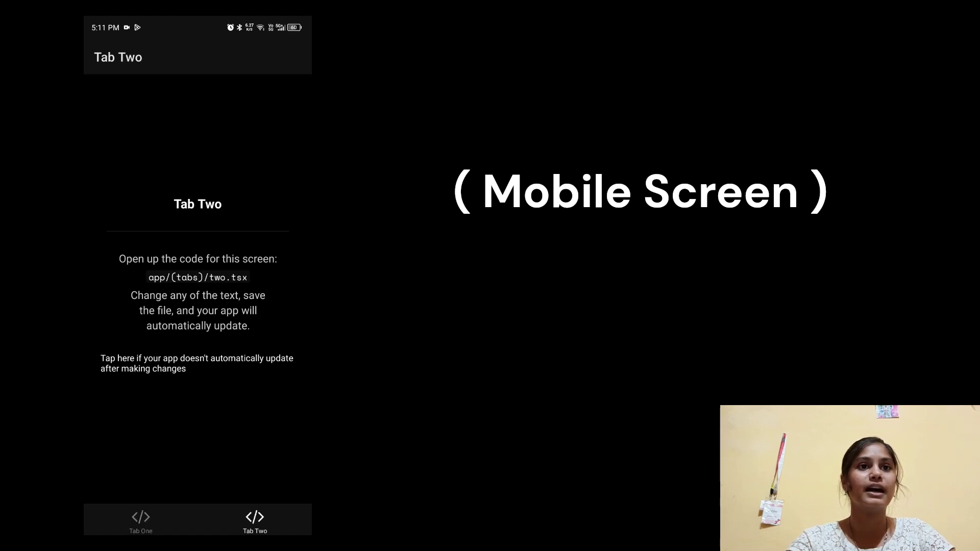
click(141, 521)
click(255, 521)
click(141, 522)
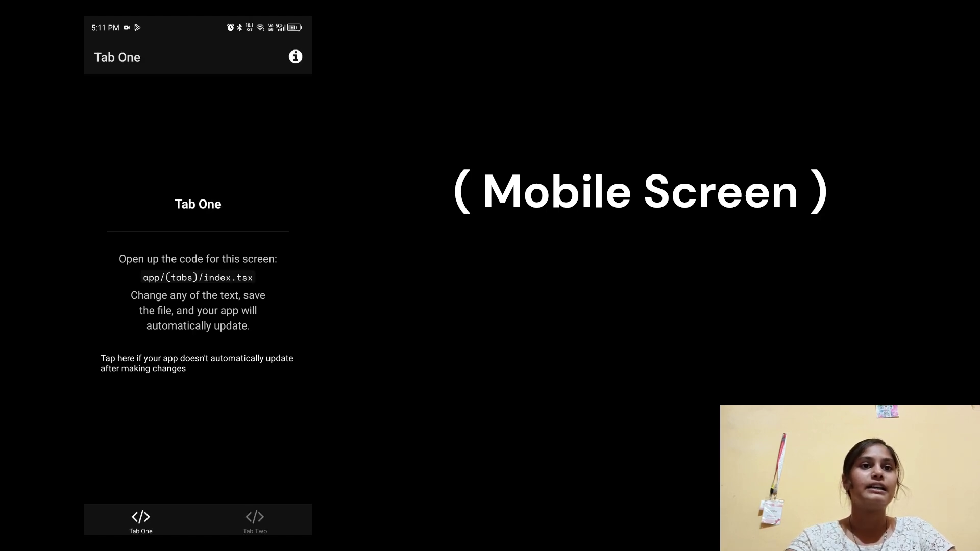
click(295, 57)
click(101, 57)
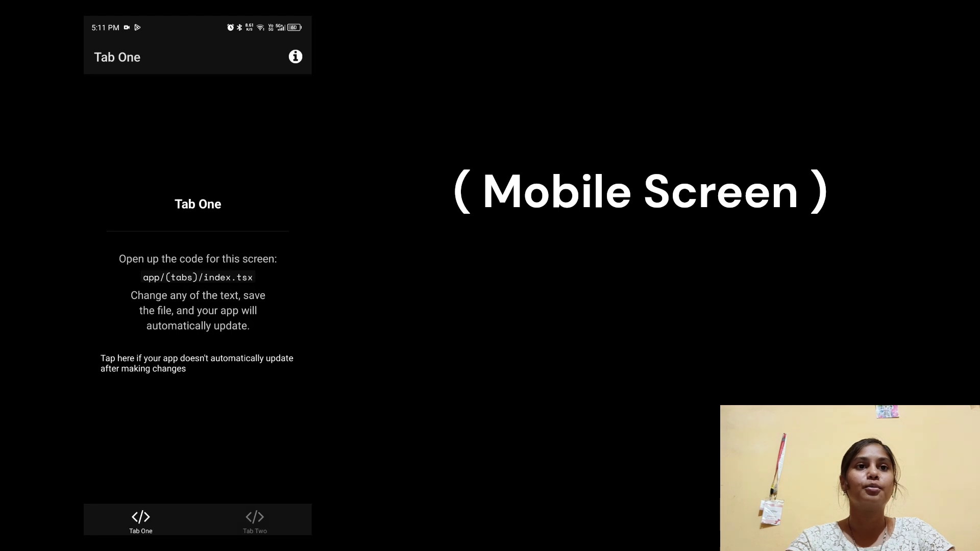
Go to the home screen, relaunch Hello from its icon, and switch tabs again.
drag(198, 533, 198, 306)
click(120, 332)
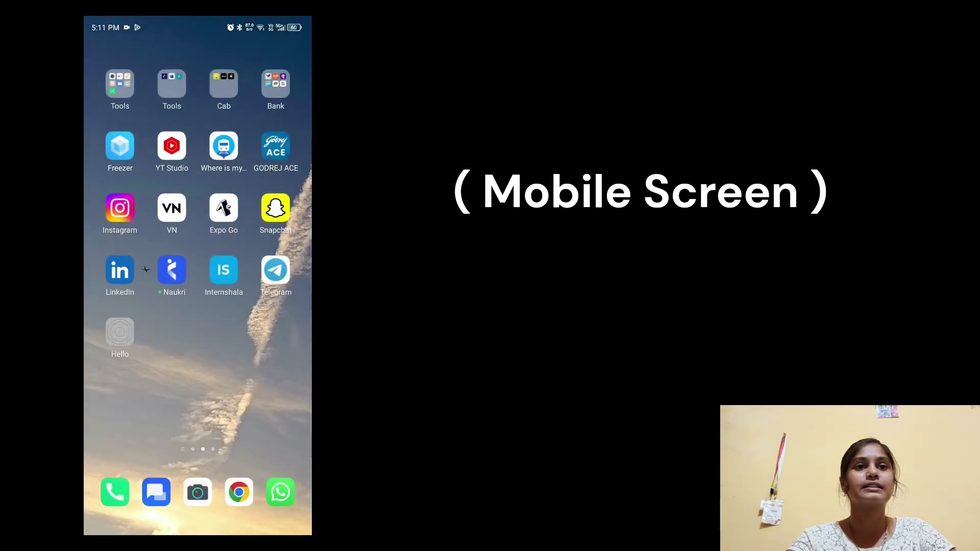
click(256, 521)
click(142, 521)
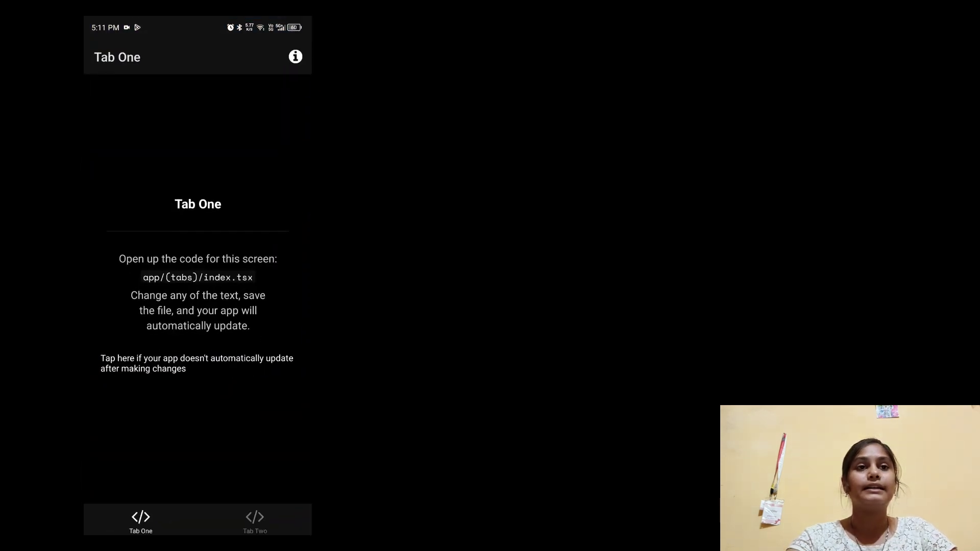